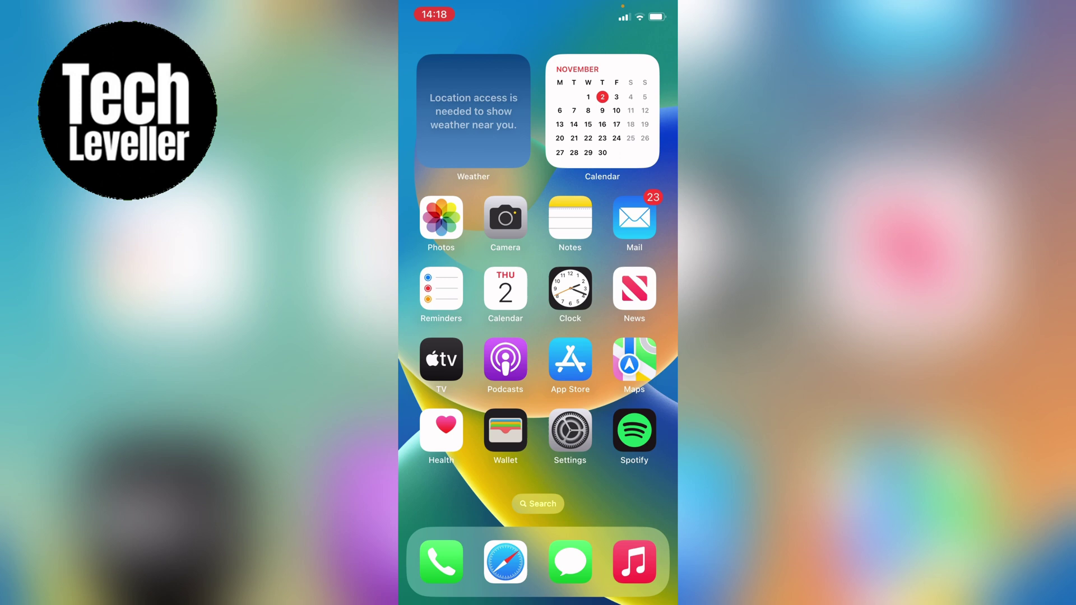
Pull down the Lock Screen and enter its customisation editor via Customise
left_click_drag(538, 4, 538, 420)
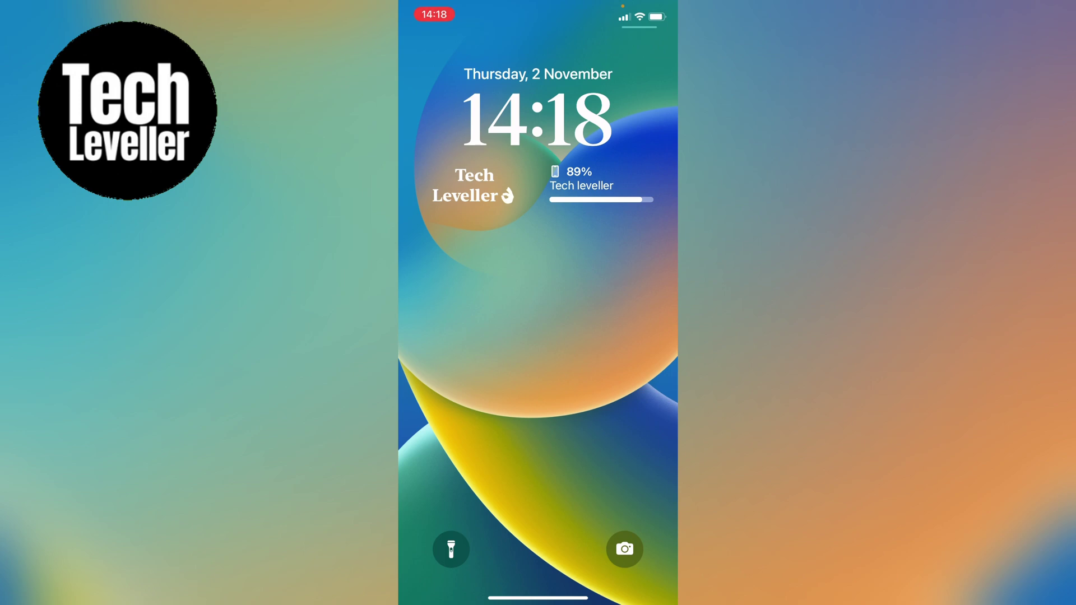
left_click(539, 303)
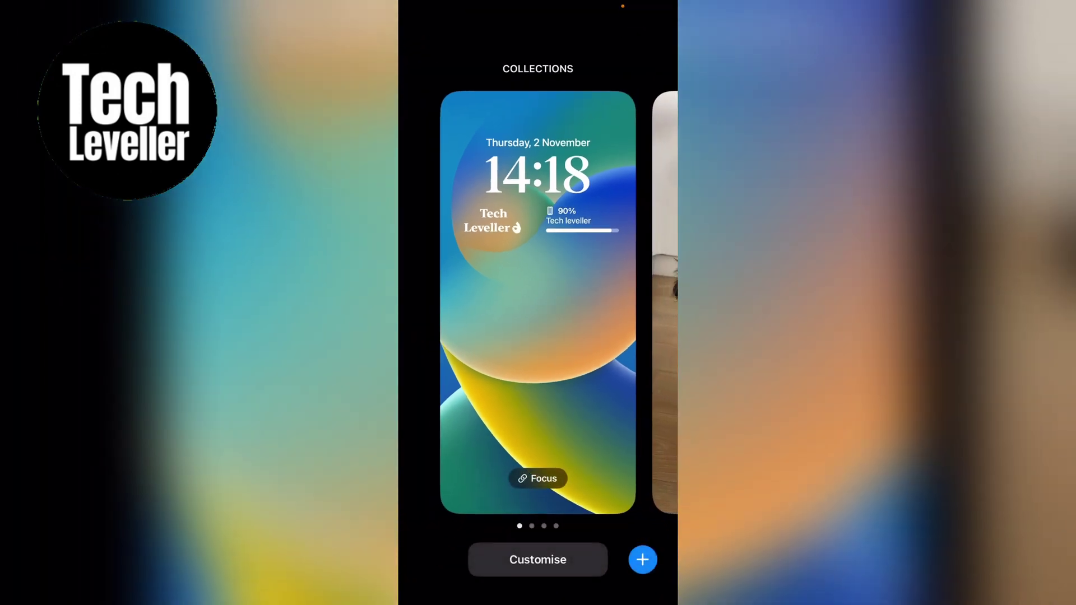
left_click(538, 559)
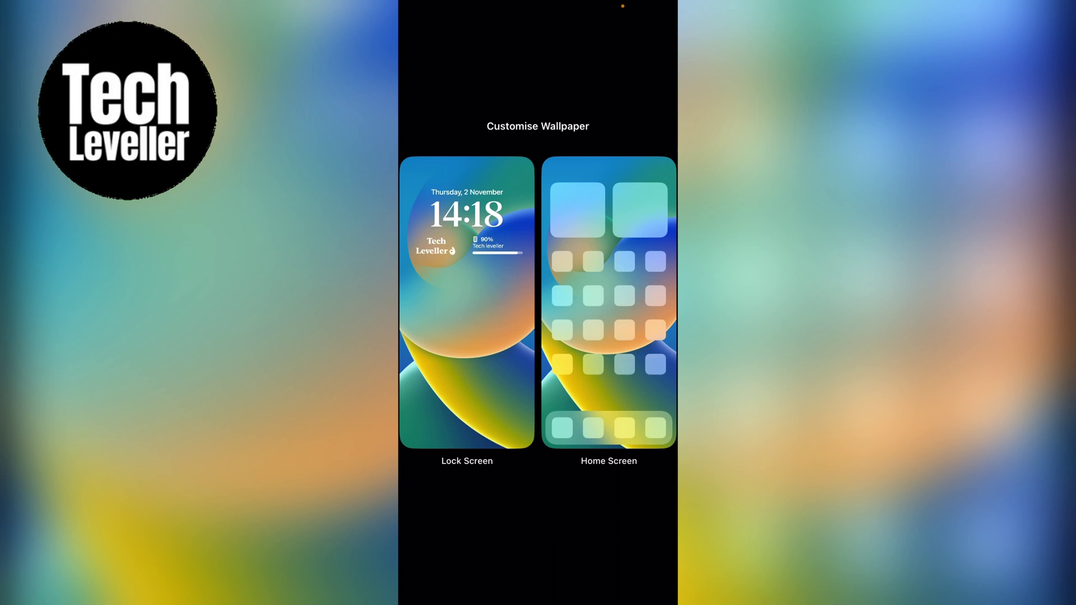
left_click(467, 303)
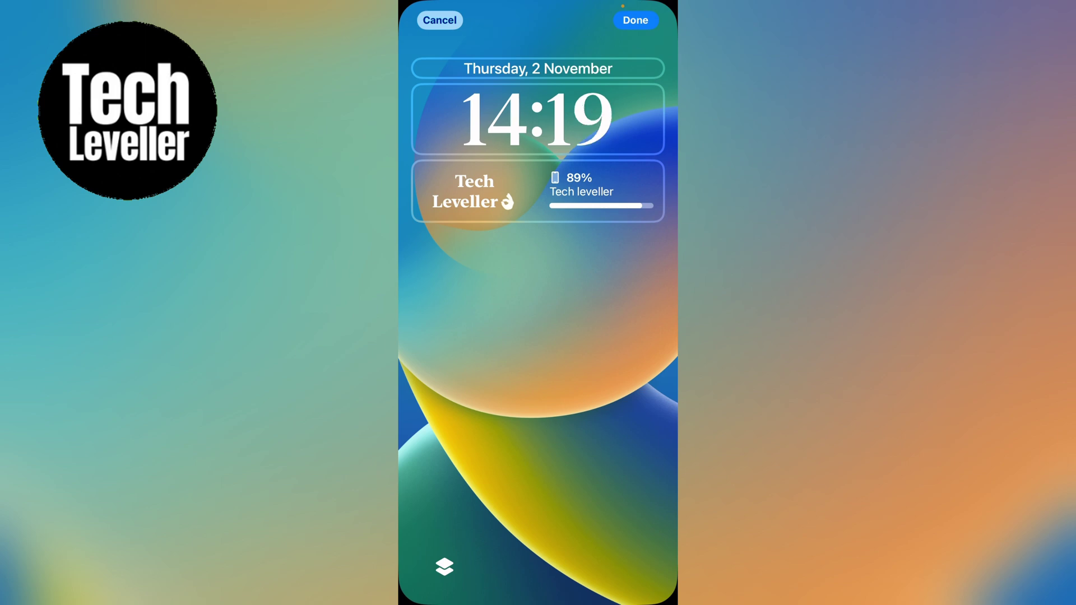
Open the Choose Widget sheet for the date line above the clock
left_click(538, 193)
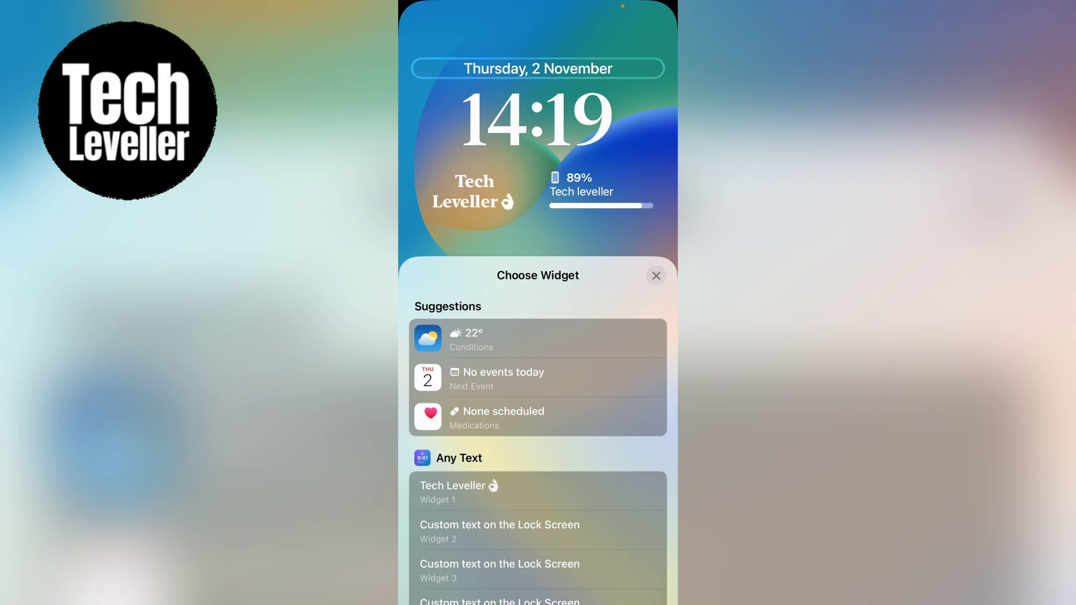
scroll(538, 446, "down", 10)
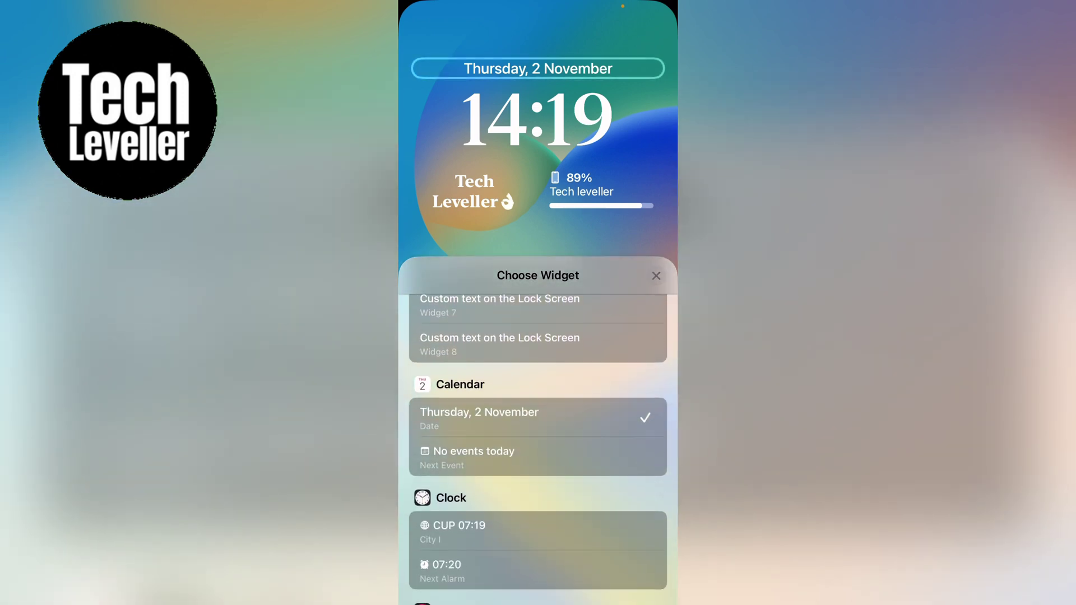
scroll(538, 446, "down", 2)
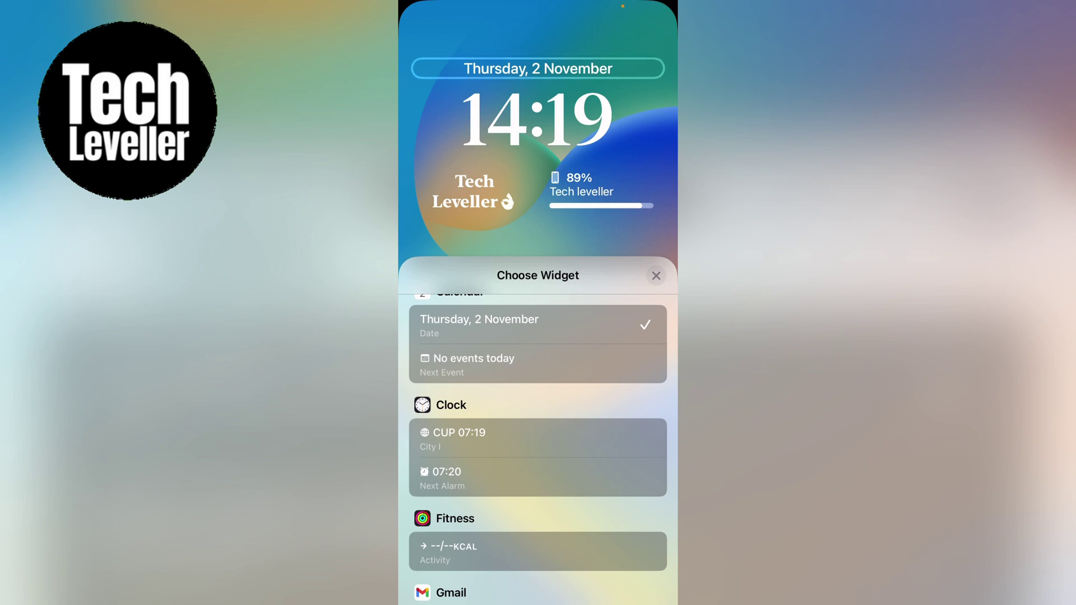
scroll(538, 446, "up", 3)
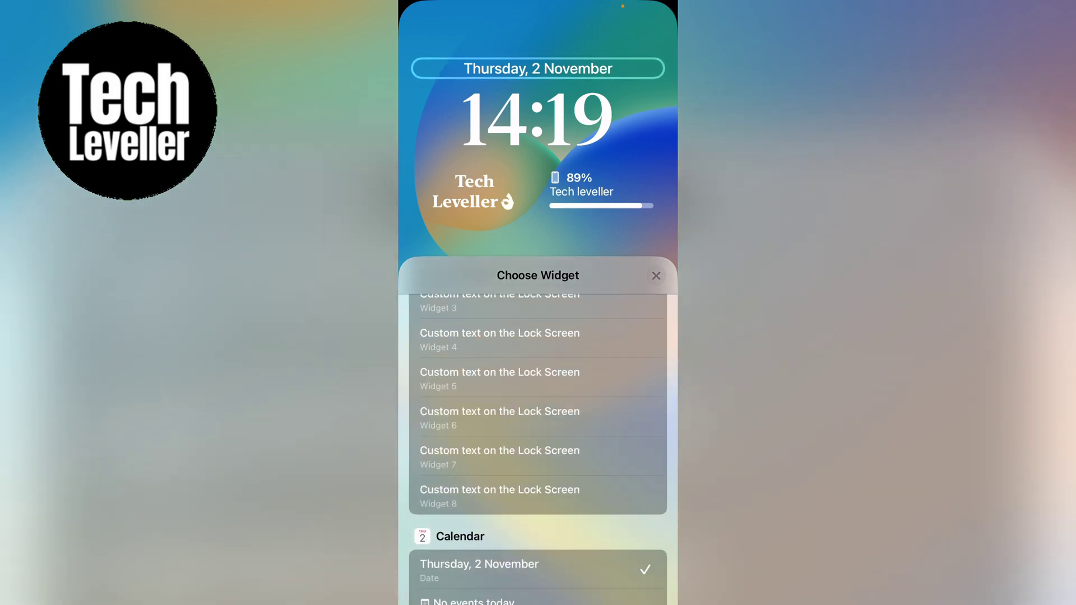
scroll(538, 446, "up", 5)
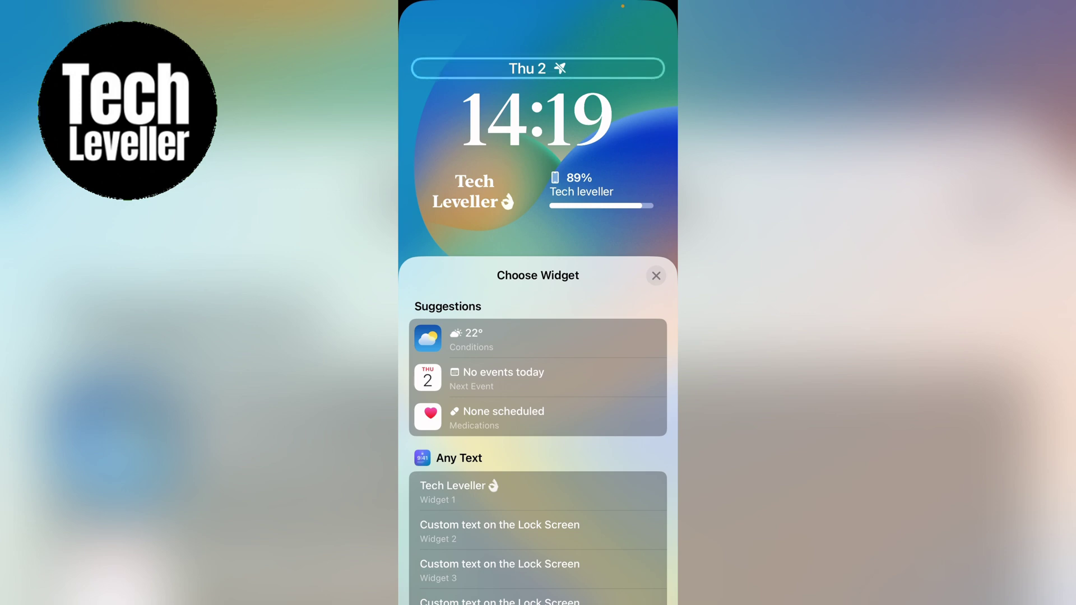
scroll(538, 438, "down", 5)
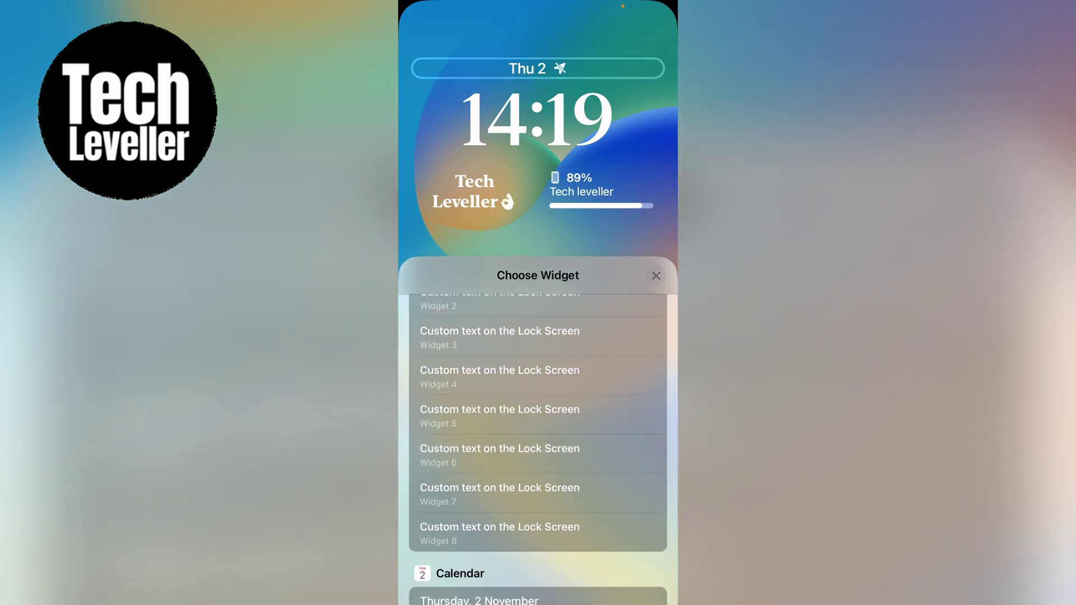
scroll(538, 437, "down", 3)
scroll(538, 437, "down", 2)
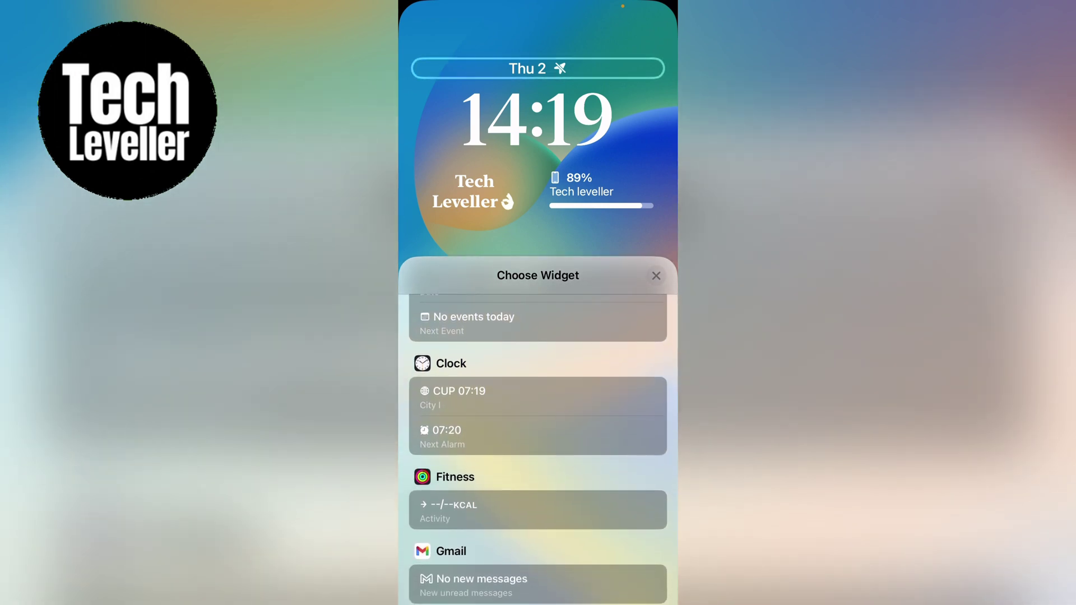
scroll(538, 437, "down", 5)
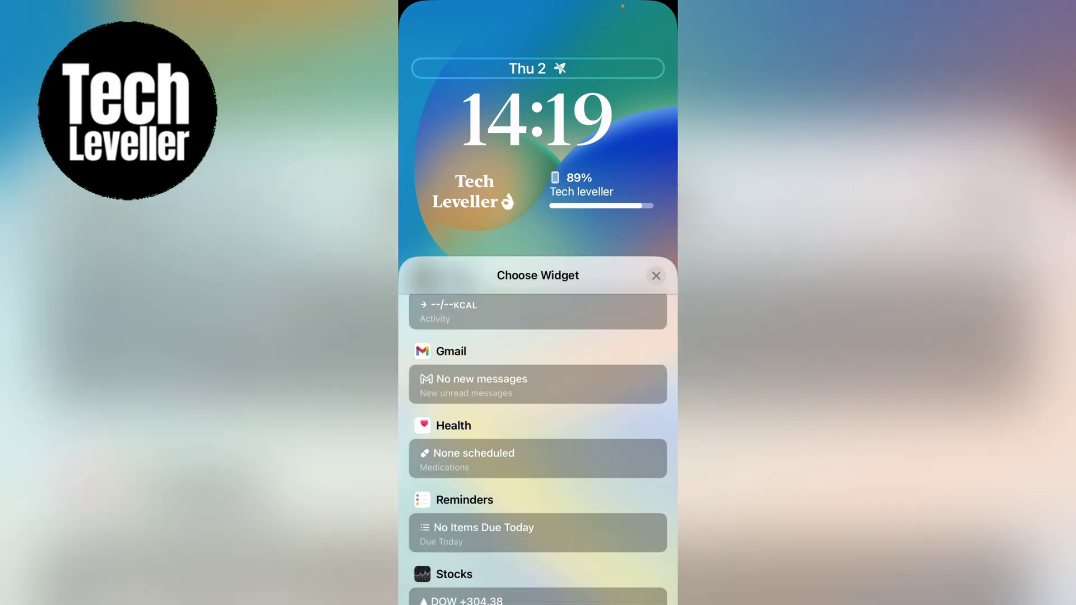
scroll(538, 437, "down", 3)
scroll(538, 438, "up", 2)
scroll(538, 437, "down", 2)
scroll(538, 437, "down", 3)
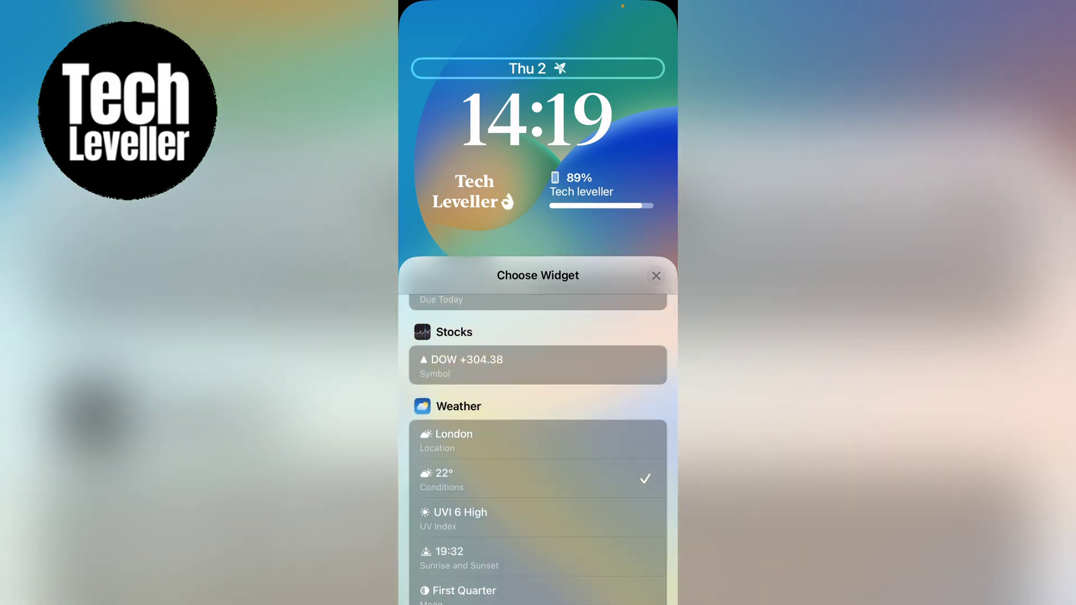
Add the Weather Sunrise and Sunset widget beside the Thu 2 date
left_click(538, 440)
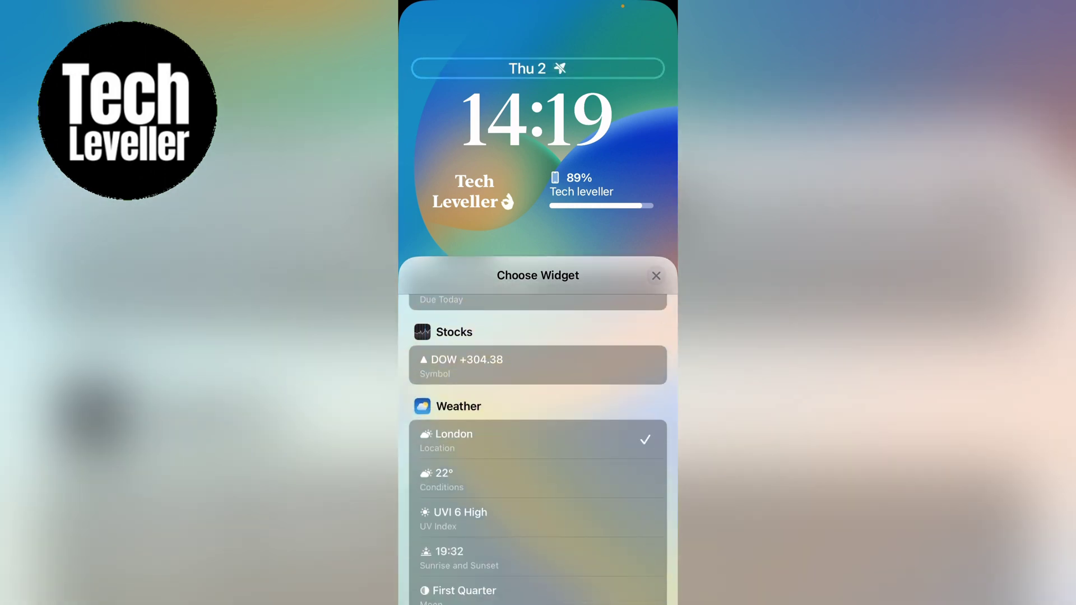
left_click(539, 558)
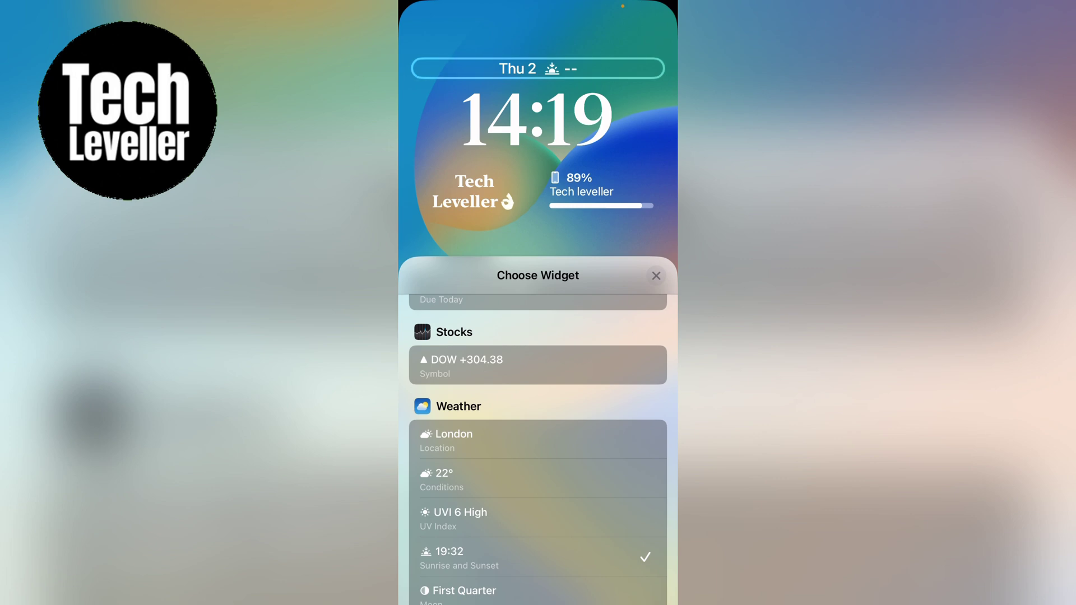